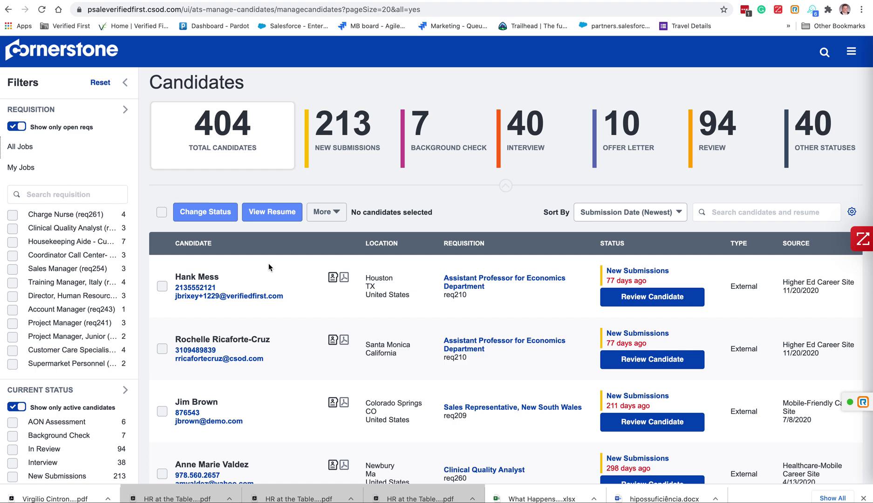
# Open the profile of the Houston Economics professor applicant at the top of the Candidates list
pyautogui.click(191, 280)
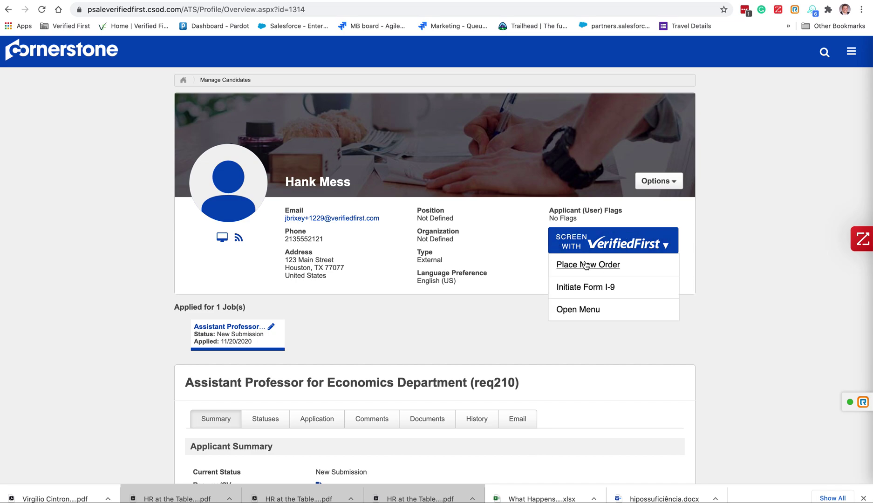
# Start a new Verified First screening order from the candidate's profile
pyautogui.moveTo(667, 246)
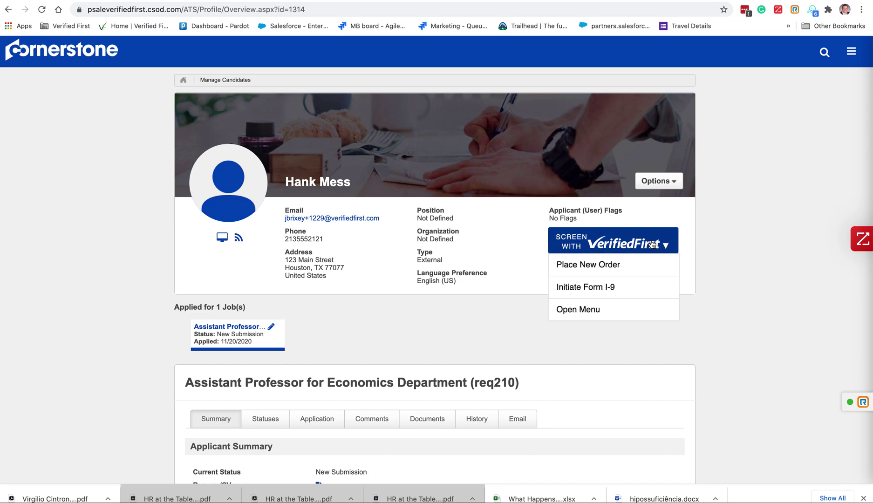
pyautogui.click(597, 271)
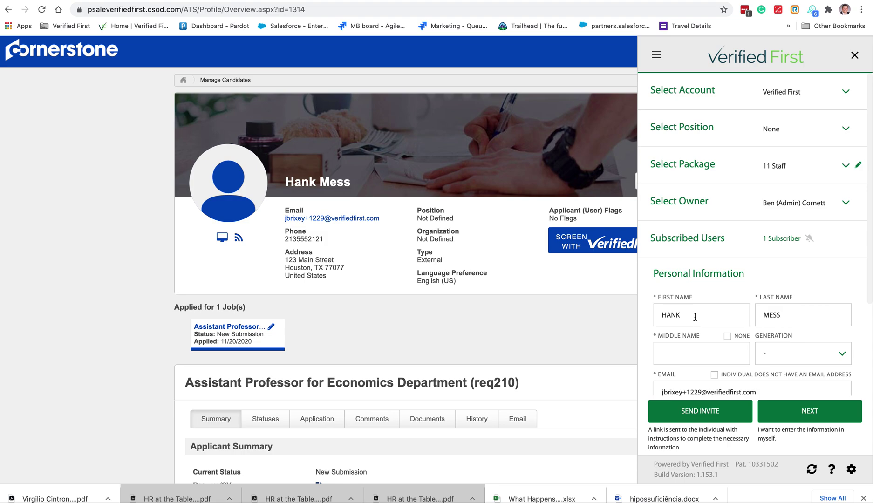
# Change the order package from 11 Staff to 987 co, after briefly checking A La Carte
pyautogui.click(805, 168)
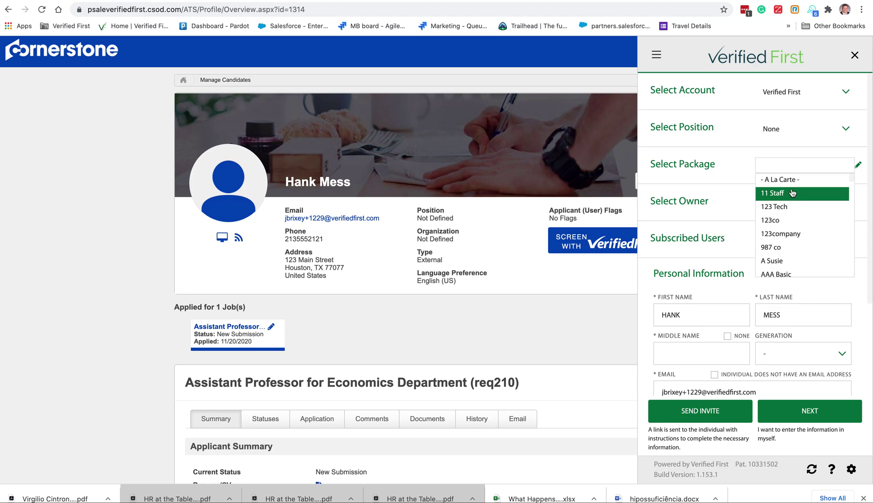
pyautogui.click(787, 183)
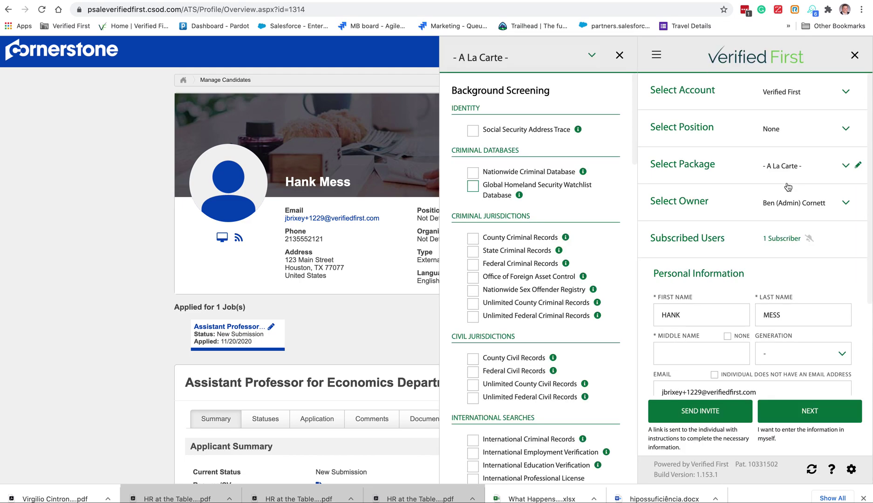
pyautogui.scroll(-2, 527, 364)
pyautogui.scroll(2, 527, 364)
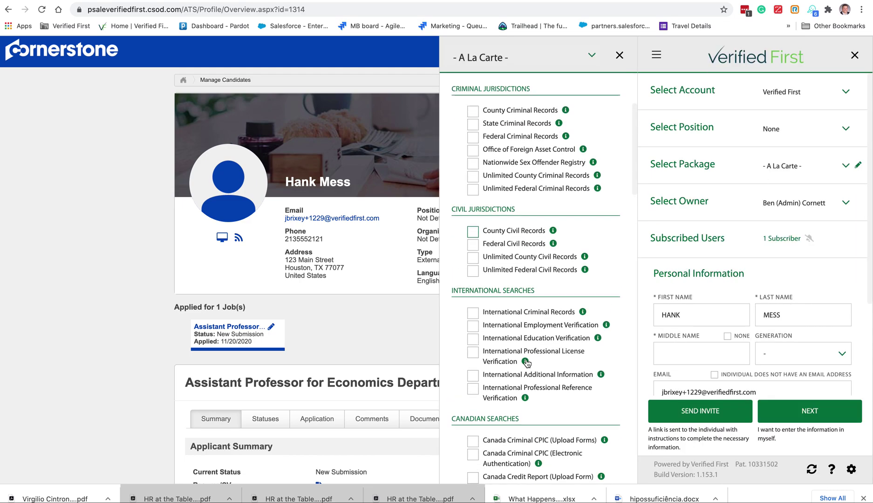
pyautogui.click(620, 56)
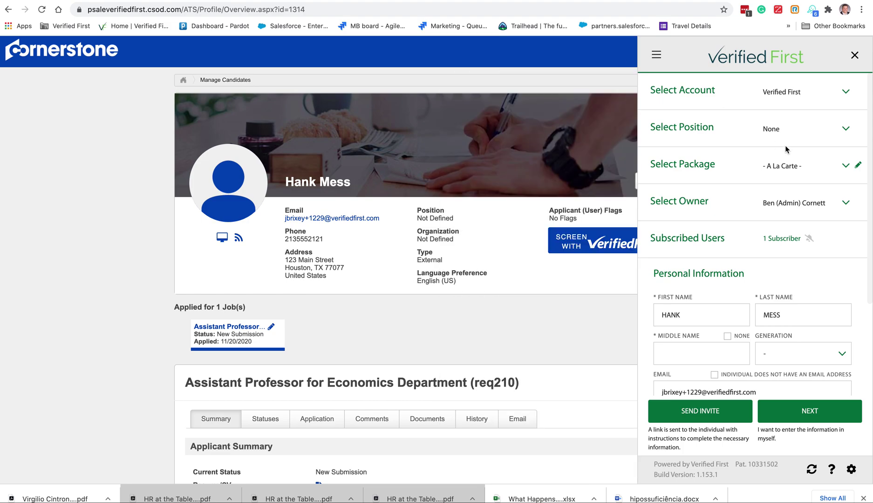
pyautogui.click(845, 167)
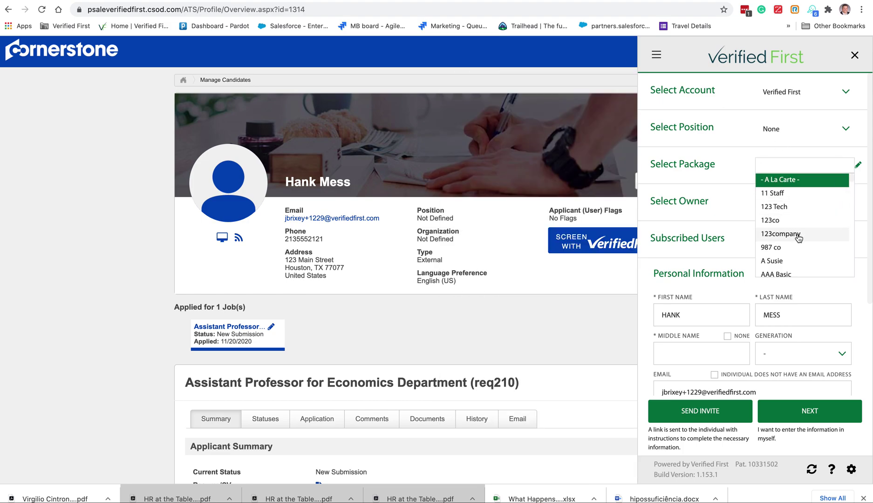
pyautogui.click(783, 249)
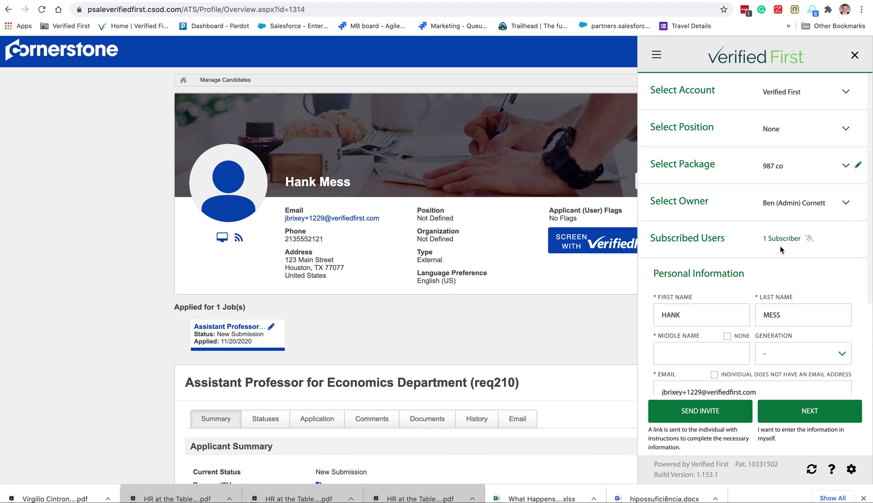
# Mark Middle Name as NONE, confirming 'I did not collect a Middle Name/Initial'
pyautogui.scroll(-3, 799, 225)
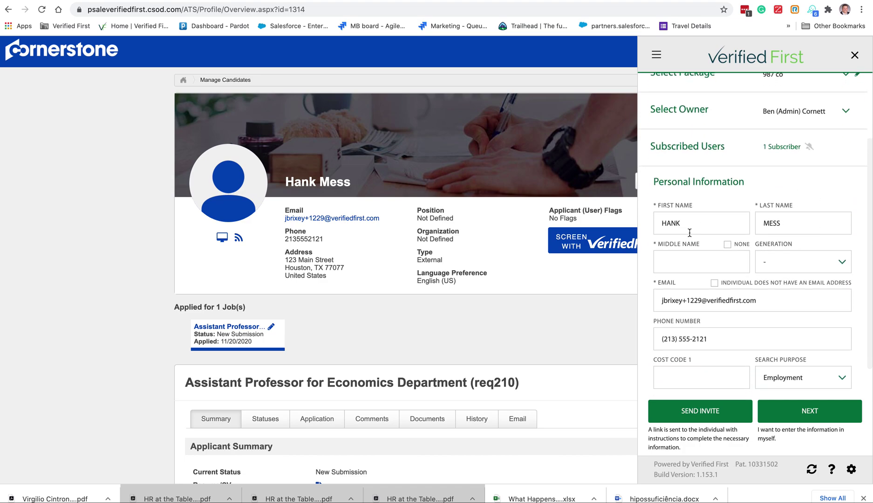
pyautogui.click(728, 245)
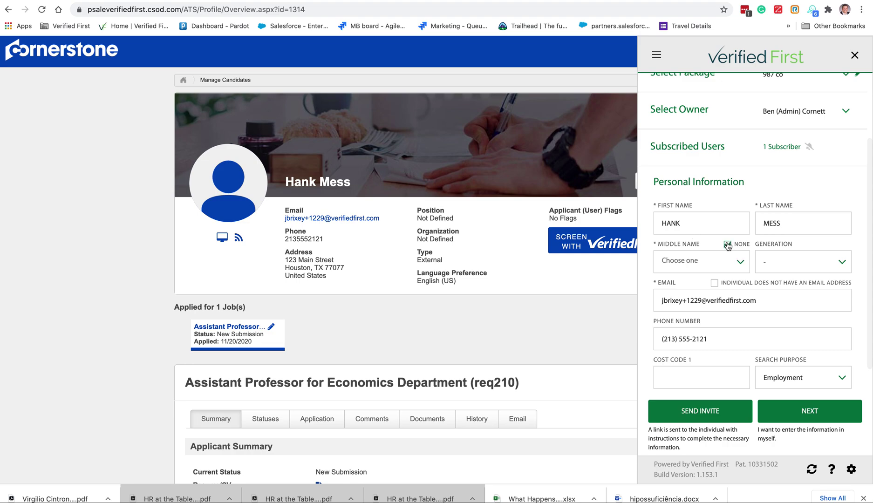
pyautogui.click(707, 259)
pyautogui.click(691, 306)
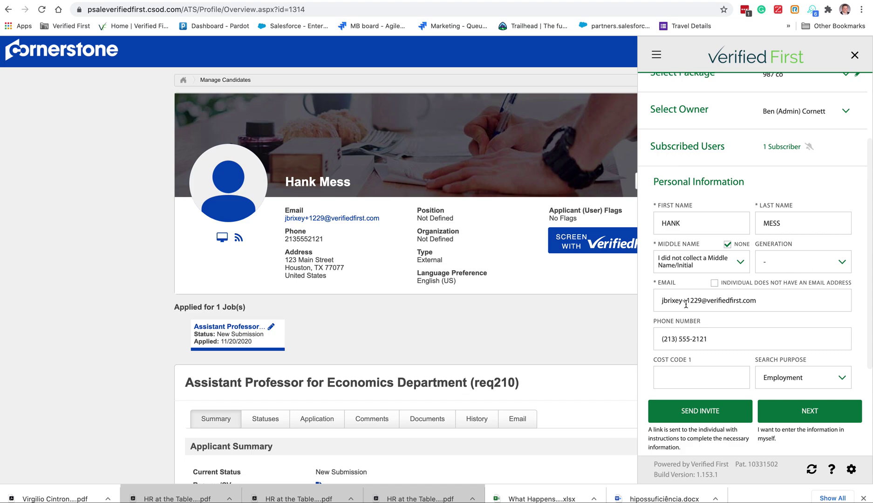
# Replace the name part of the candidate's e-mail and retype their phone number
pyautogui.moveTo(702, 300); pyautogui.dragTo(631, 298)
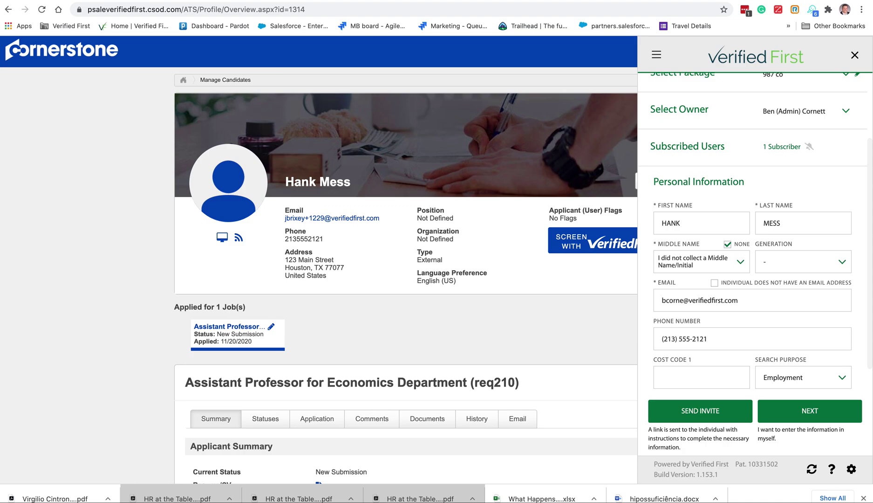
pyautogui.moveTo(717, 341); pyautogui.dragTo(592, 334)
pyautogui.write('082) ___-____')
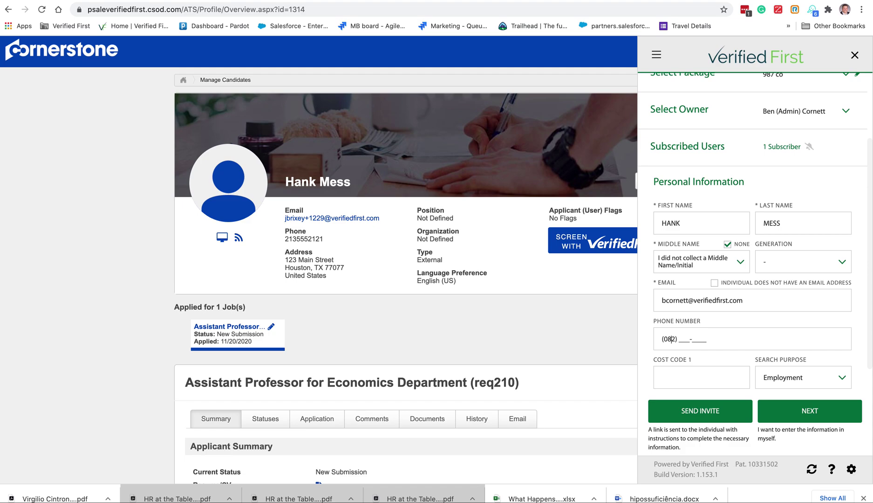
pyautogui.press('Delete')
pyautogui.press('Delete')
pyautogui.scroll(-1, 704, 273)
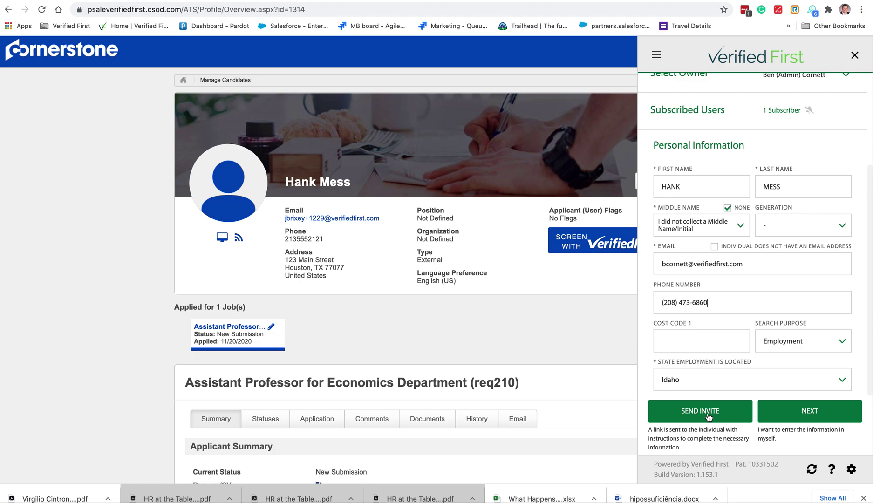
# Send the screening invite by Email and SMS, keeping the report auto-ordered
pyautogui.click(709, 416)
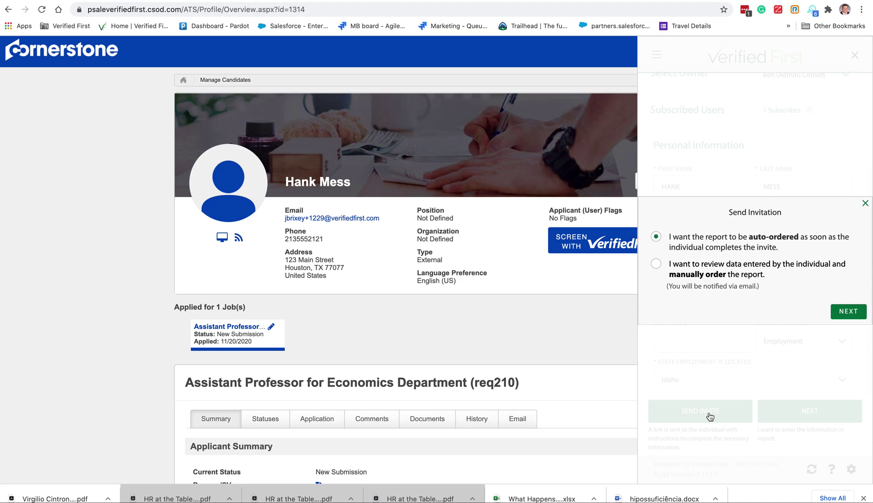
pyautogui.click(850, 314)
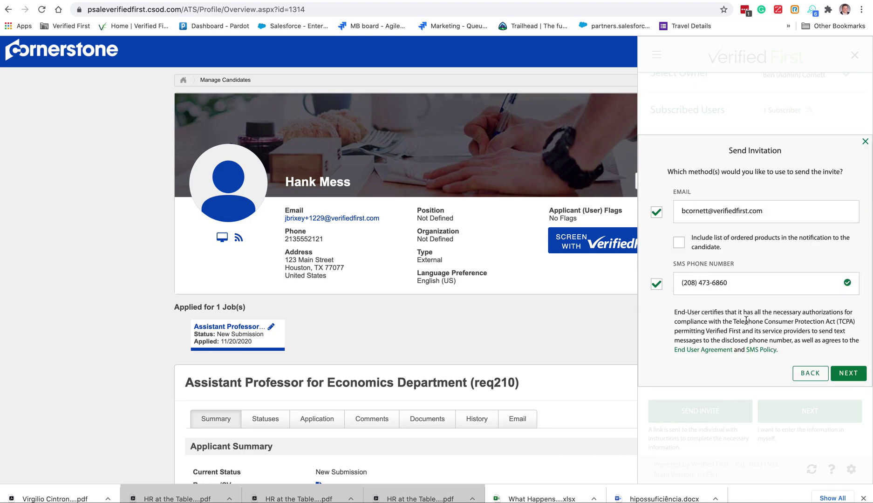
pyautogui.click(856, 375)
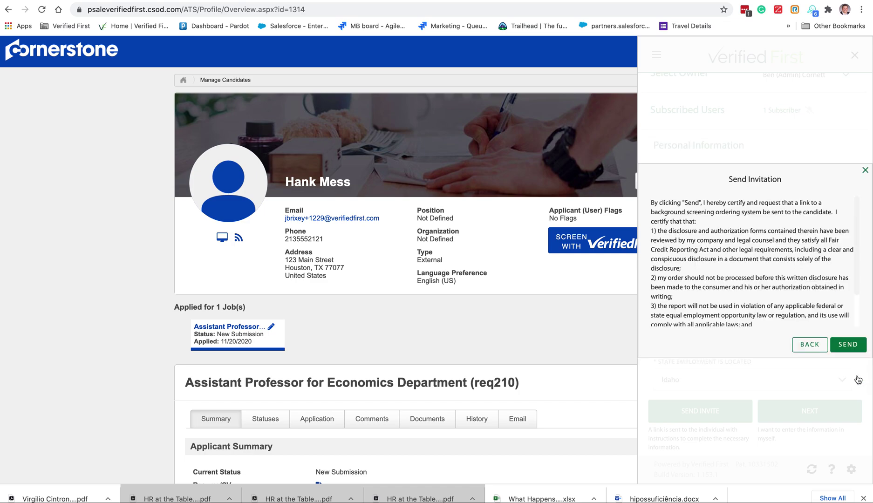
pyautogui.click(849, 345)
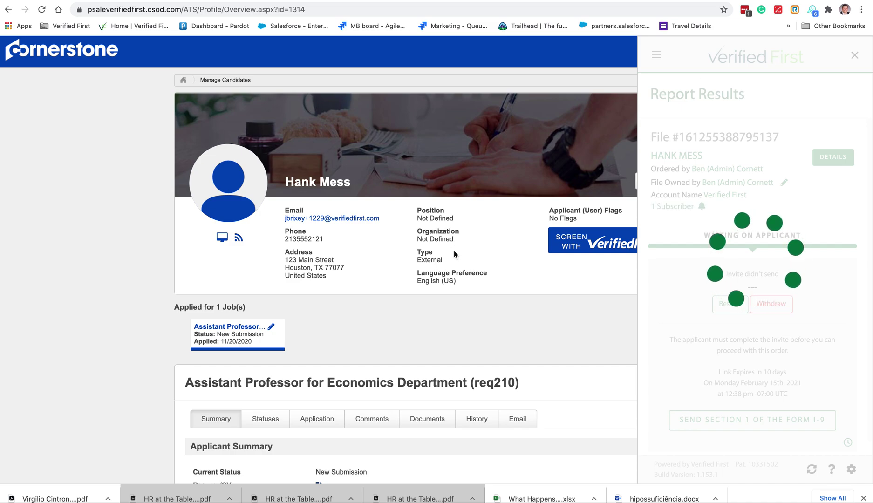
# Close the Verified First order status panel and bring back the Screen with VerifiedFirst options
pyautogui.moveTo(797, 9)
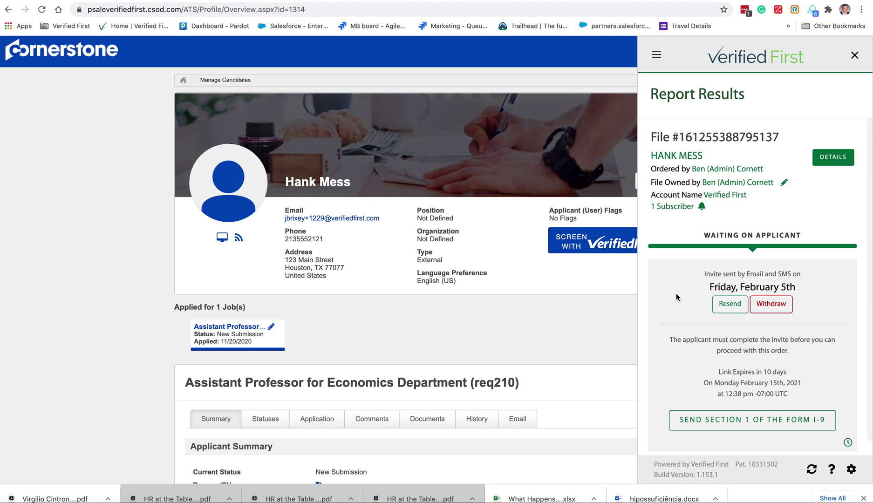
pyautogui.click(857, 56)
pyautogui.click(624, 245)
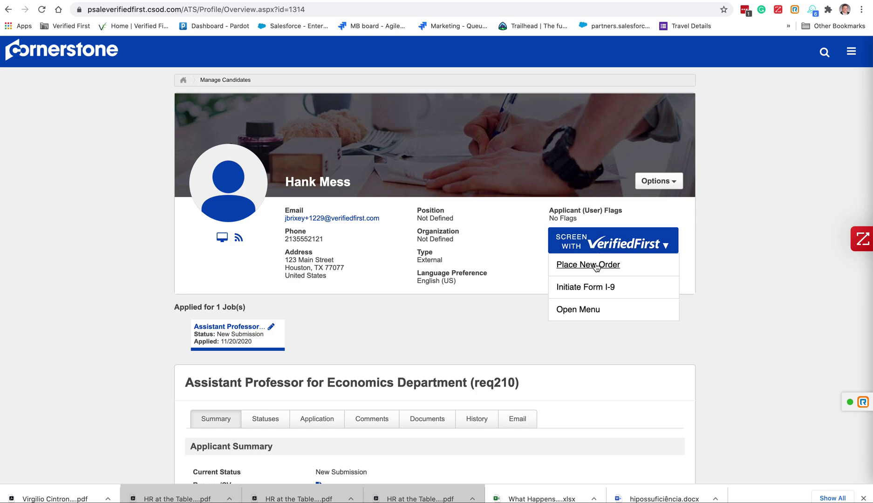
# Open the candidate's top file under Screening > Ready for Review and view its report
pyautogui.click(580, 309)
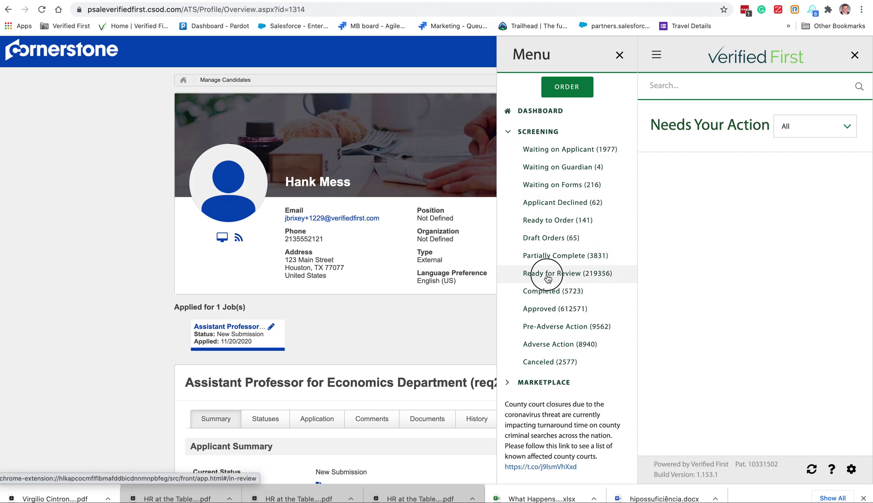
pyautogui.click(547, 274)
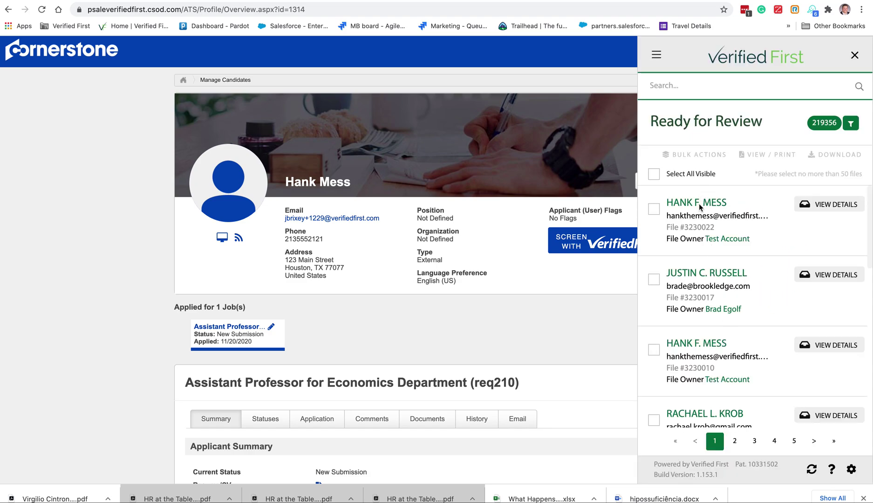
pyautogui.click(698, 204)
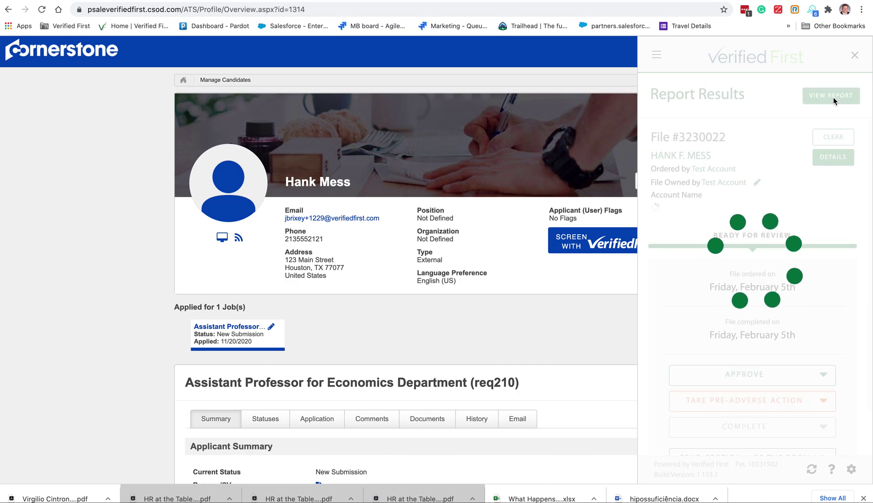
pyautogui.click(833, 97)
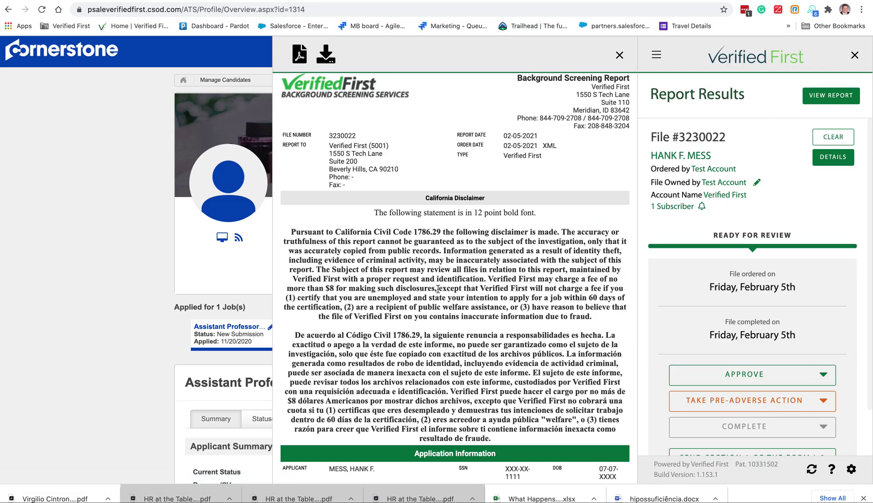
# Scroll through the completed report, check the Take Pre-Adverse Action options, then close the viewer
pyautogui.scroll(-5, 438, 289)
pyautogui.scroll(-3, 439, 289)
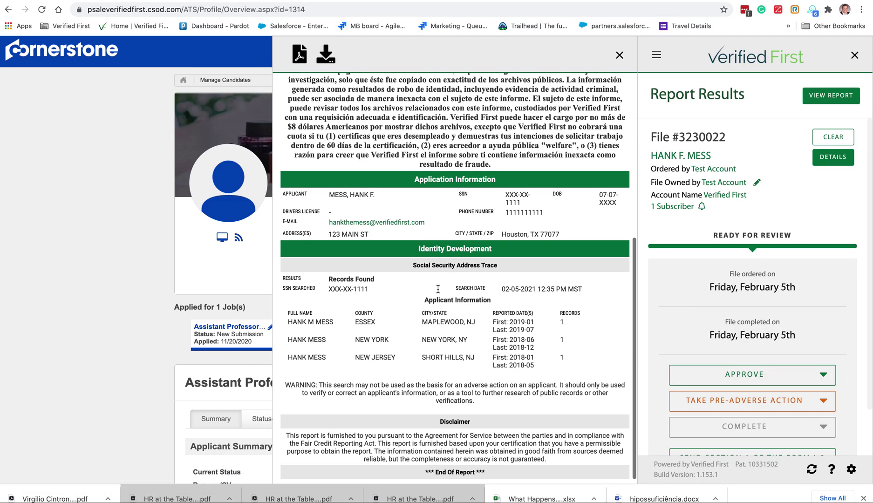
pyautogui.scroll(-5, 438, 289)
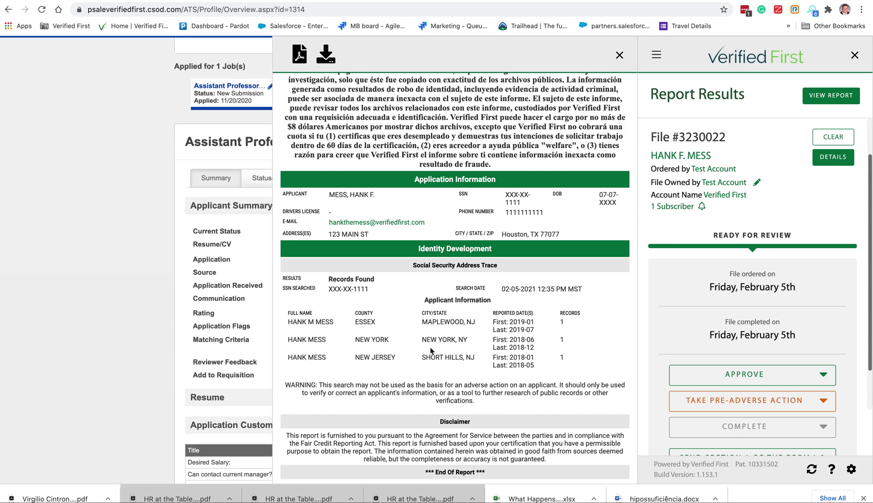
pyautogui.scroll(10, 432, 351)
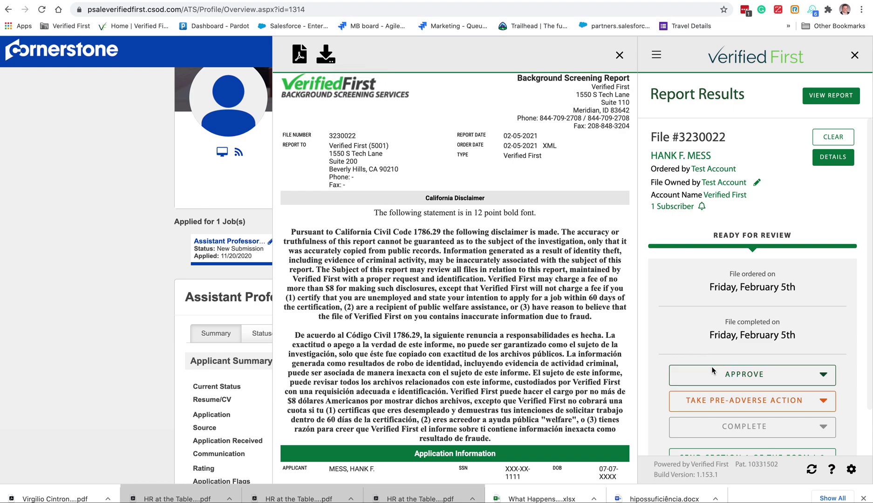
pyautogui.click(732, 399)
pyautogui.click(621, 55)
# Close the Verified First panel and show the new order, Form I-9 and menu choices
pyautogui.click(855, 55)
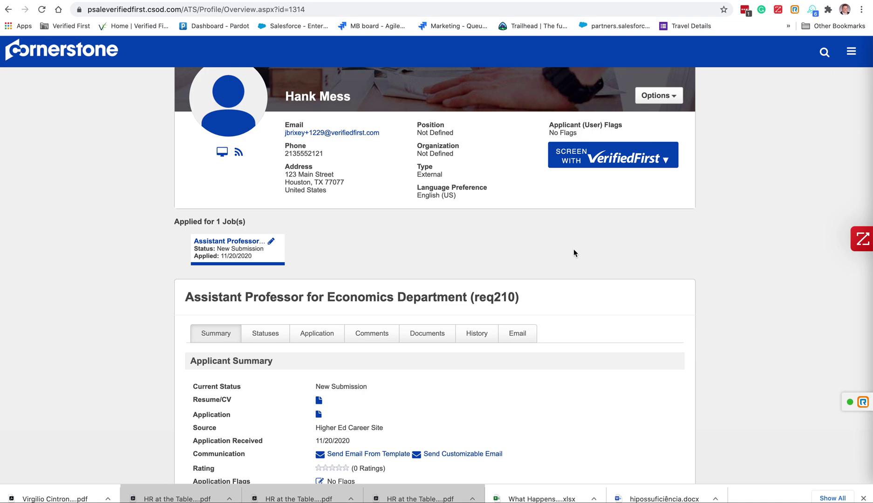
pyautogui.scroll(-10, 580, 244)
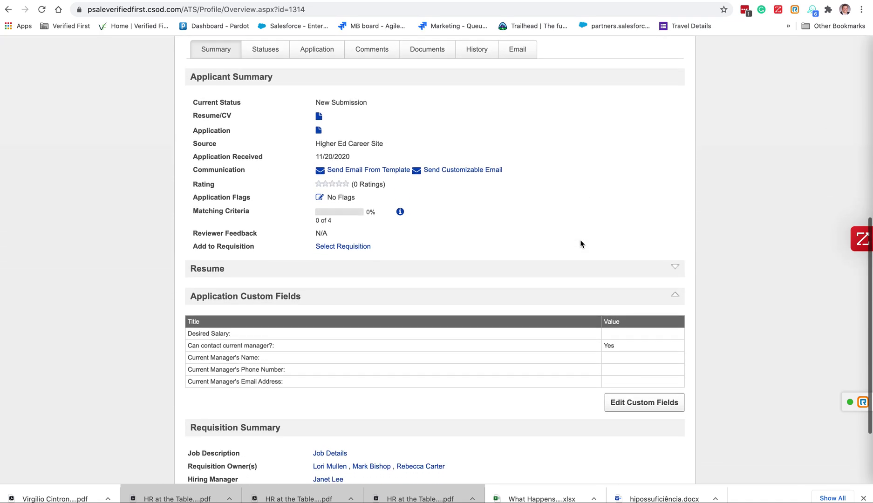
pyautogui.scroll(5, 580, 244)
pyautogui.scroll(5, 580, 244)
pyautogui.click(580, 243)
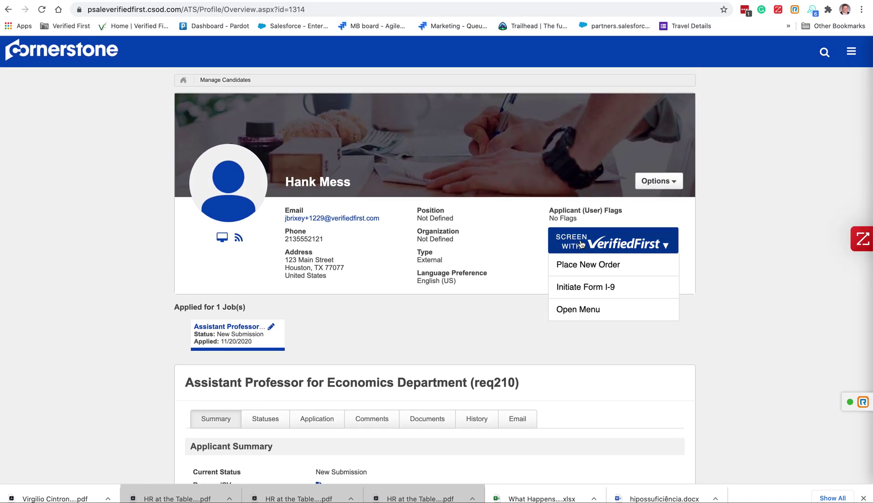